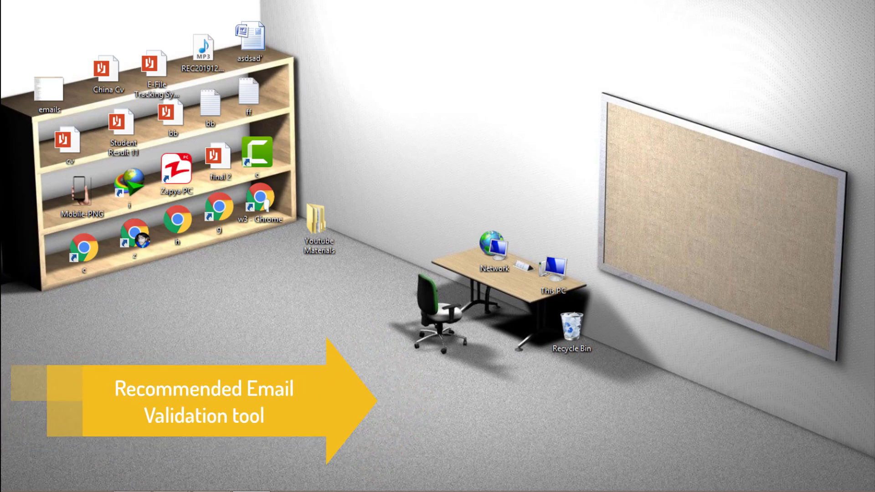
- Launch Chrome from the Windows taskbar
mouse_move(136, 488)
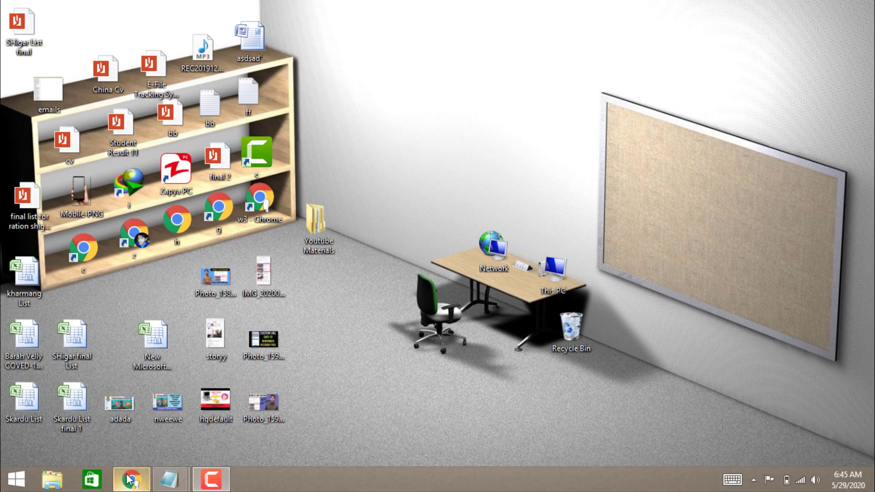
left_click(132, 479)
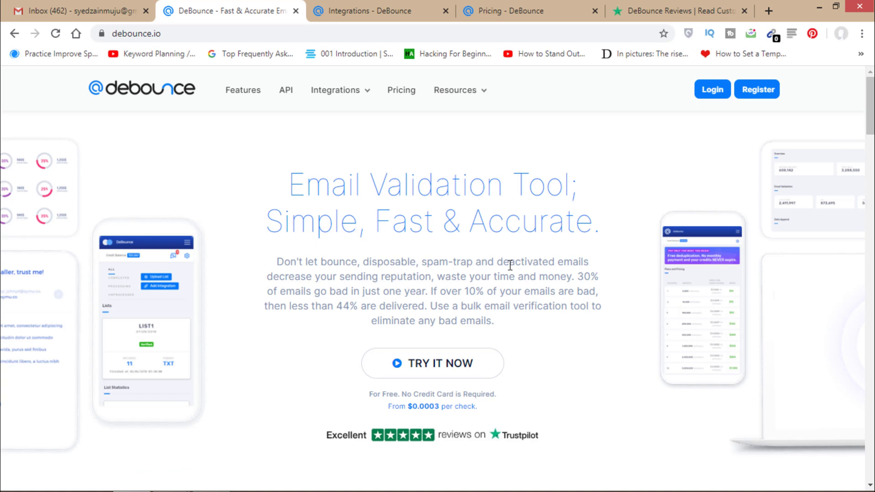
left_click(655, 8)
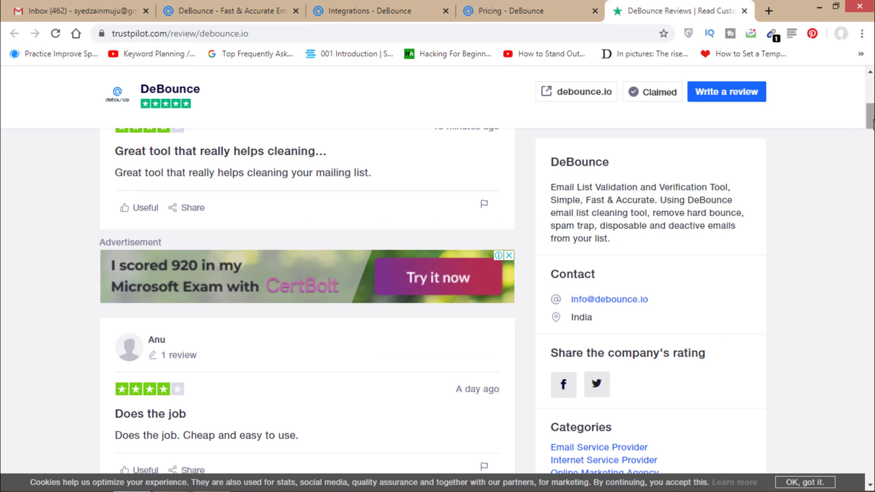
left_click_drag(873, 124, 872, 96)
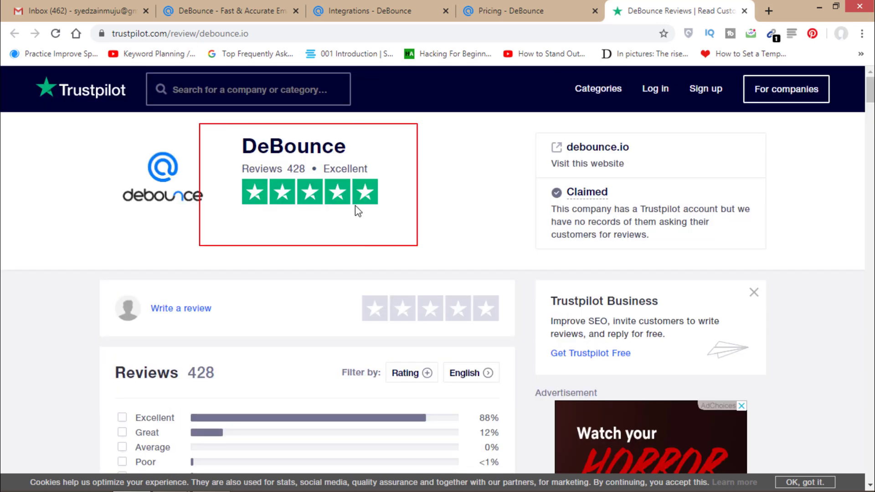
left_click_drag(871, 94, 872, 180)
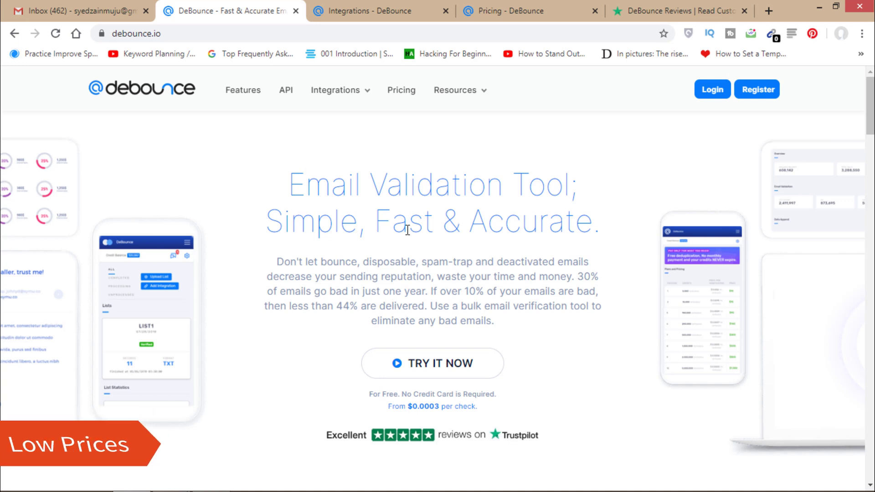
- Switch to the Pricing tab and scroll to the plans, from 5,000 for $10 to 5M for $1,500
left_click(545, 12)
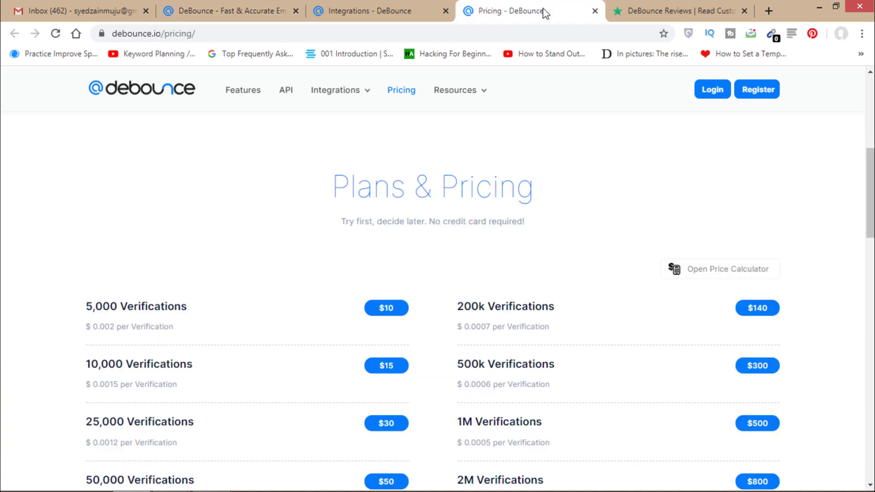
scroll(870, 193, "up", 5)
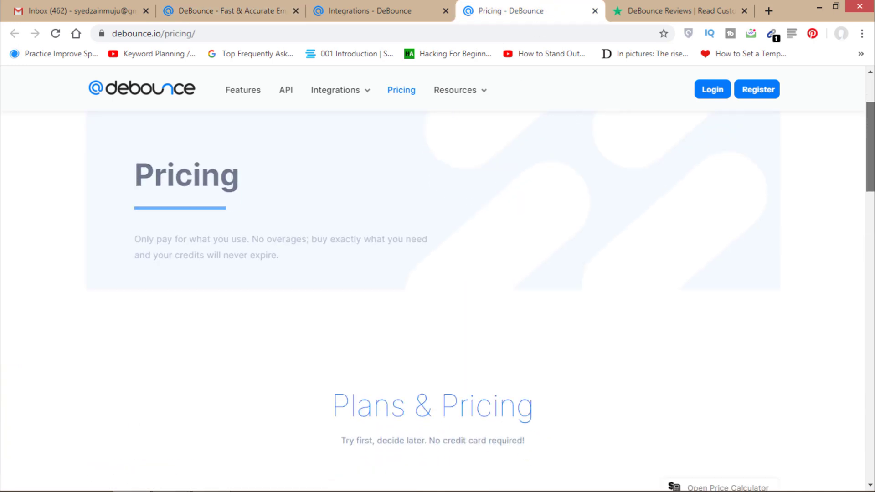
scroll(97, 305, "down", 5)
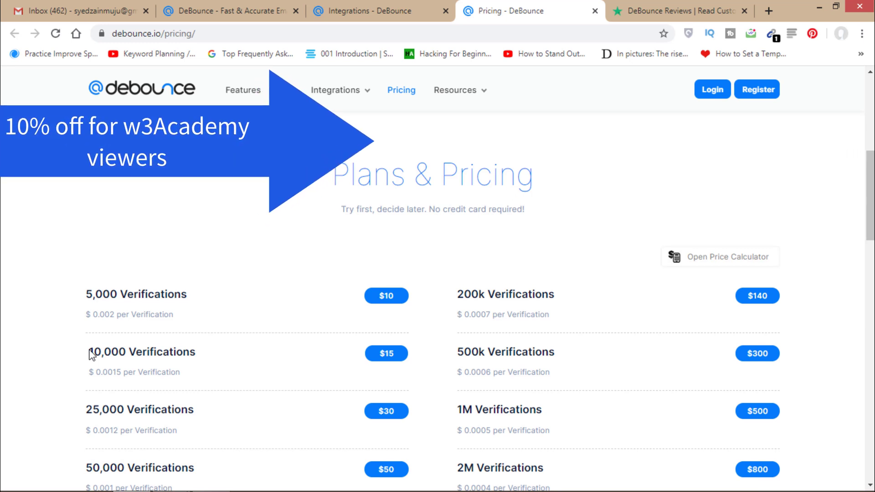
left_click_drag(871, 194, 872, 214)
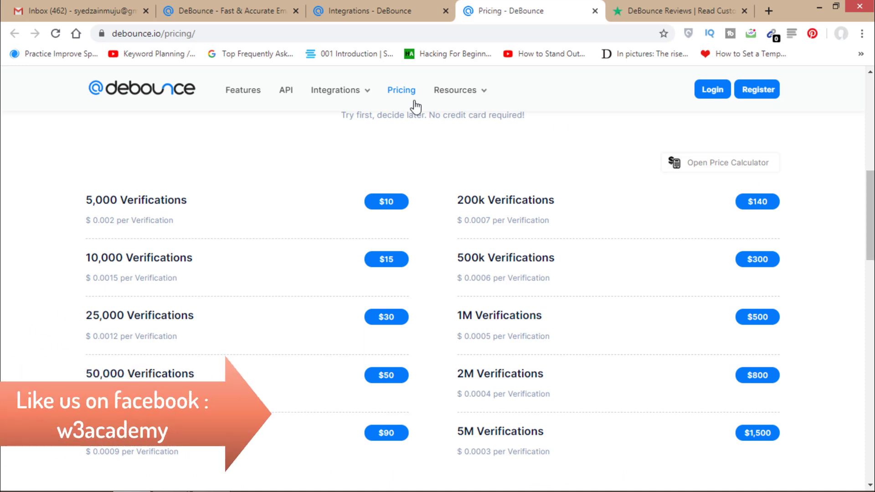
- Browse the integrations grid (Shopify, ClickFunnels, HubSpot), then return to the DeBounce homepage tab
left_click(404, 2)
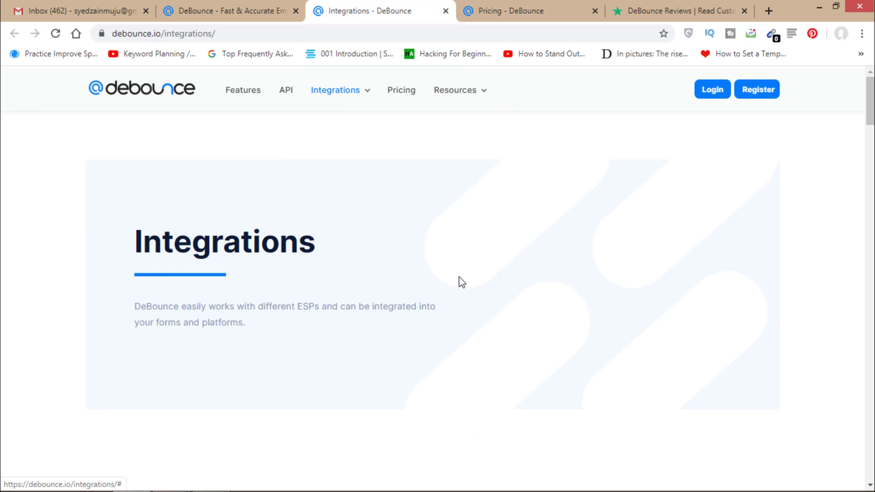
scroll(872, 136, "down", 3)
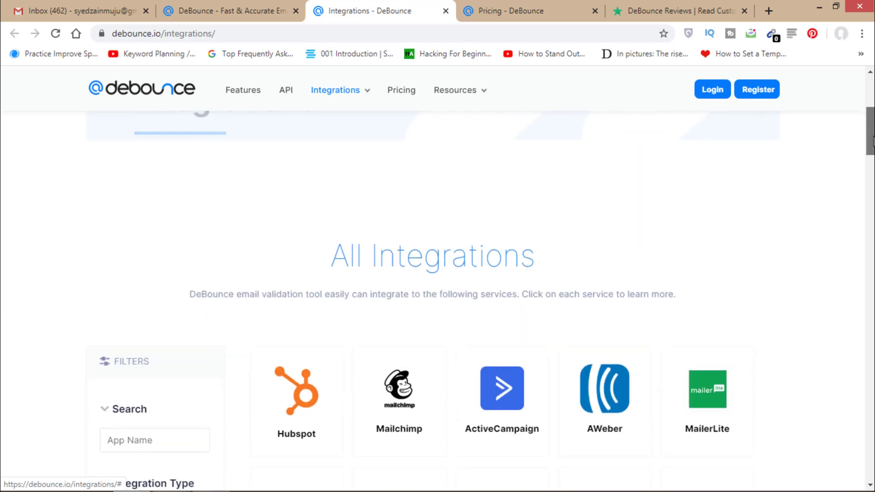
left_click_drag(873, 141, 873, 147)
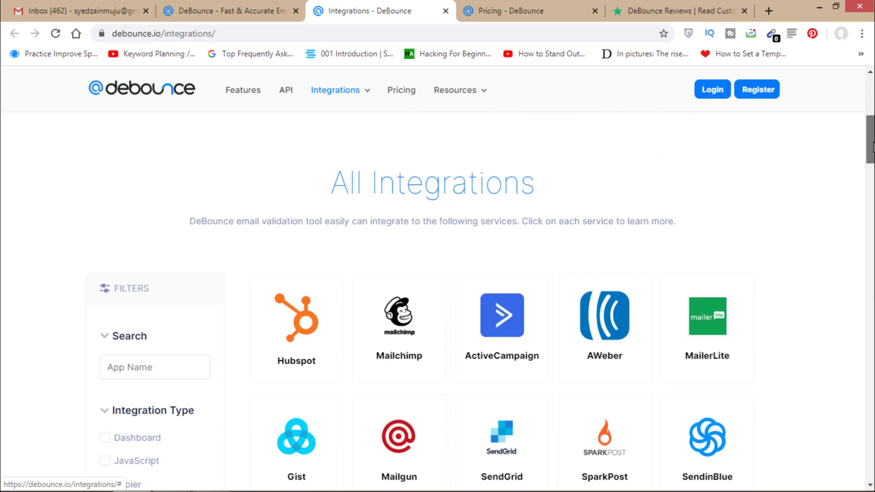
scroll(873, 157, "down", 2)
scroll(873, 160, "down", 5)
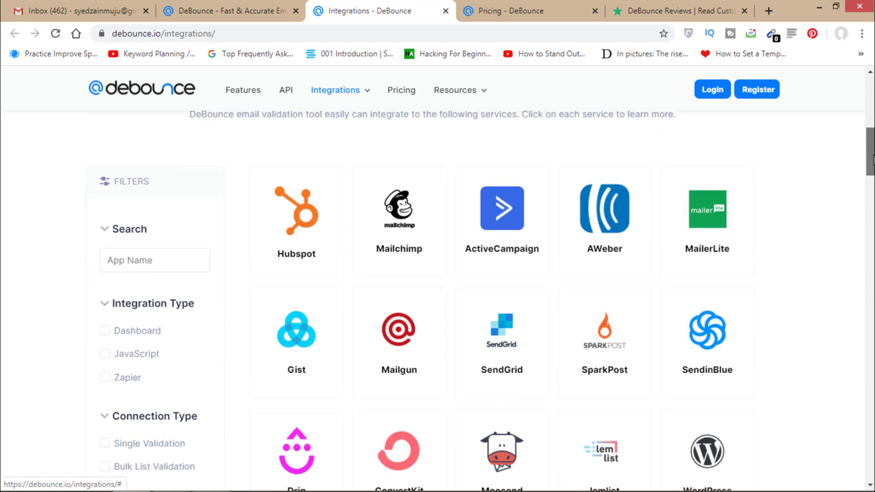
scroll(873, 201, "down", 4)
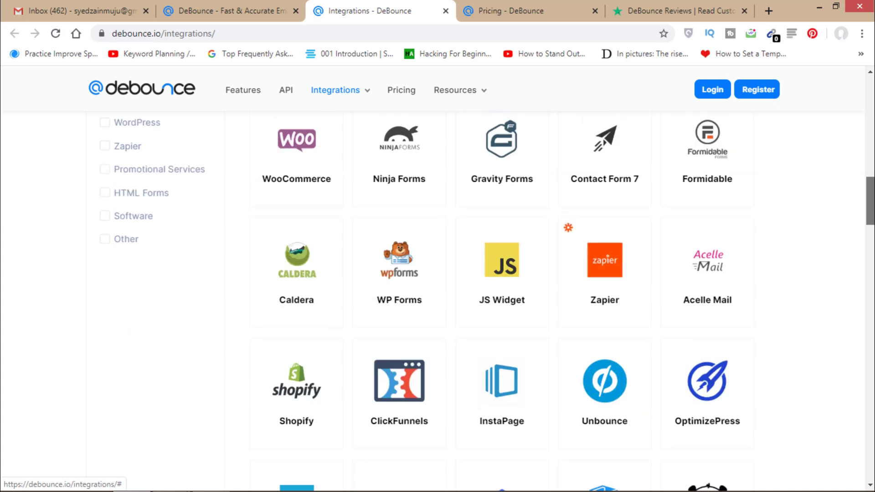
scroll(873, 219, "down", 3)
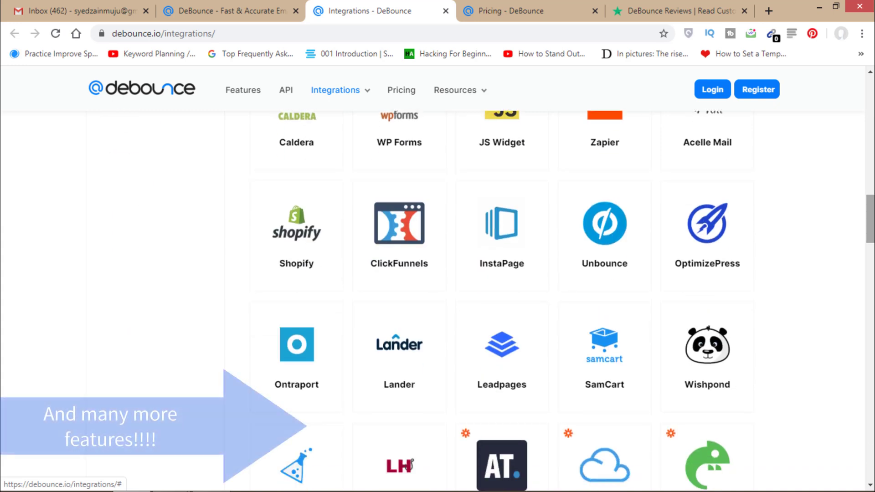
left_click_drag(872, 228, 872, 95)
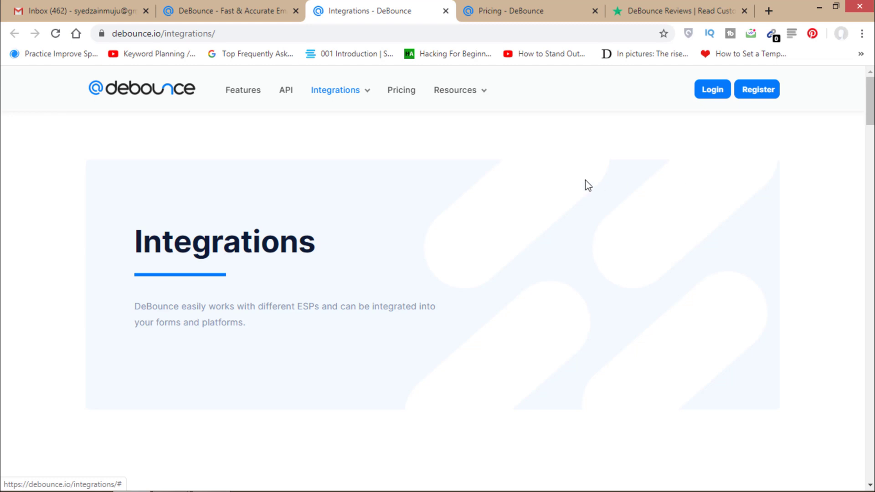
left_click(211, 7)
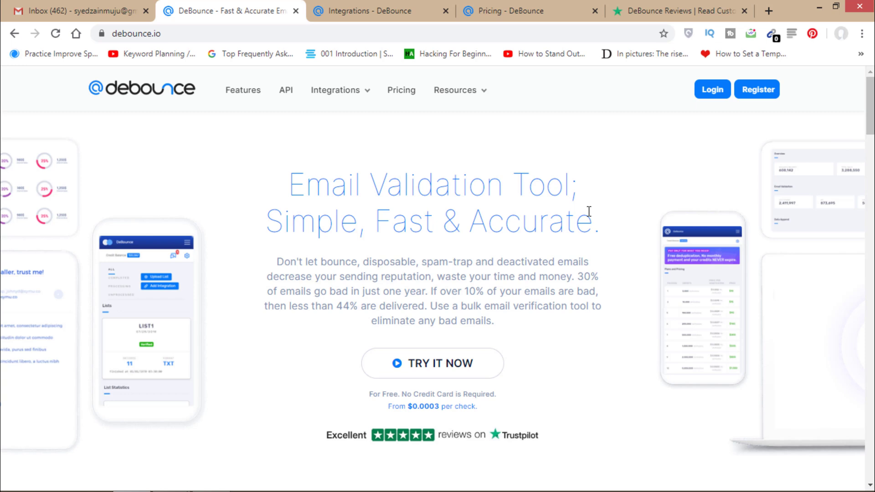
- Register a new DeBounce account with the user's email address and a password
left_click(759, 90)
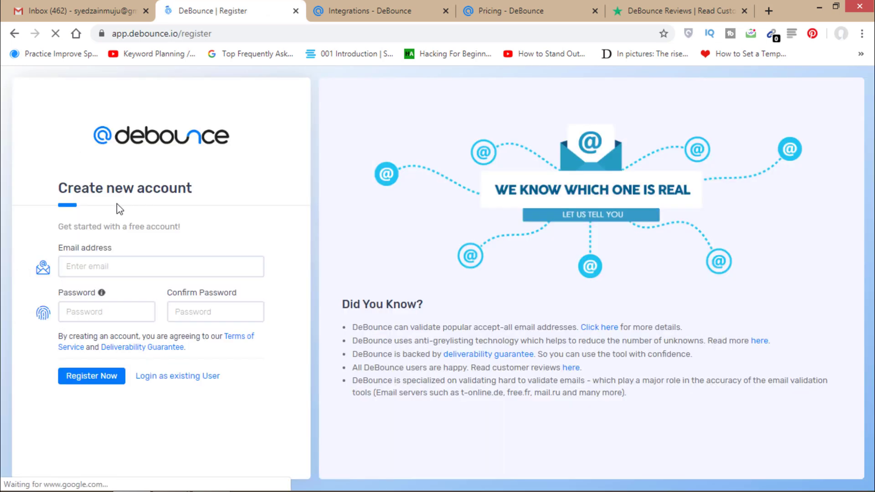
left_click(103, 266)
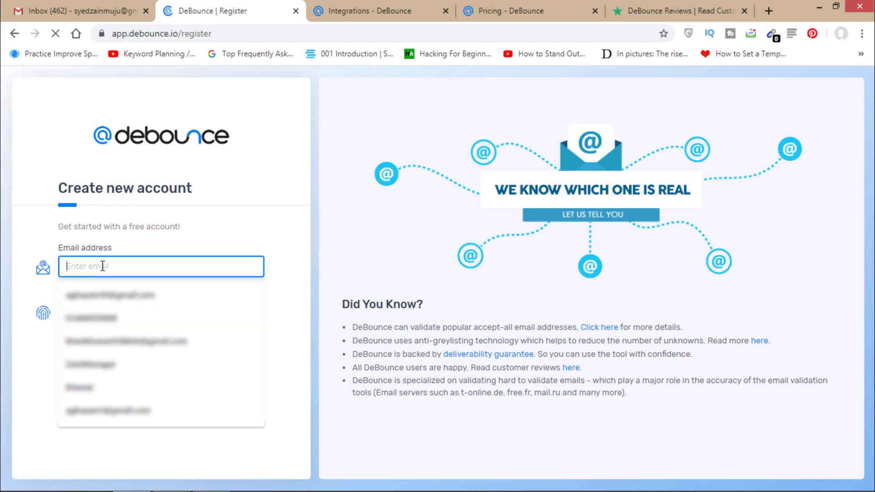
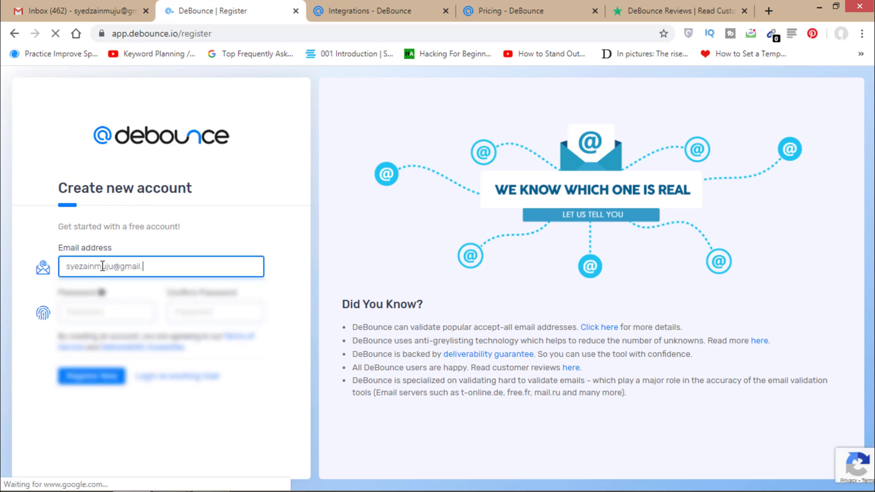
left_click(84, 304)
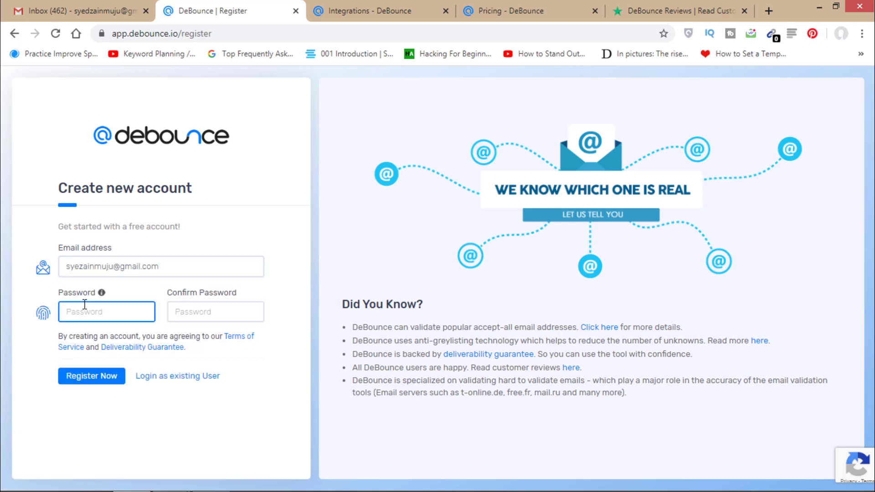
type("•")
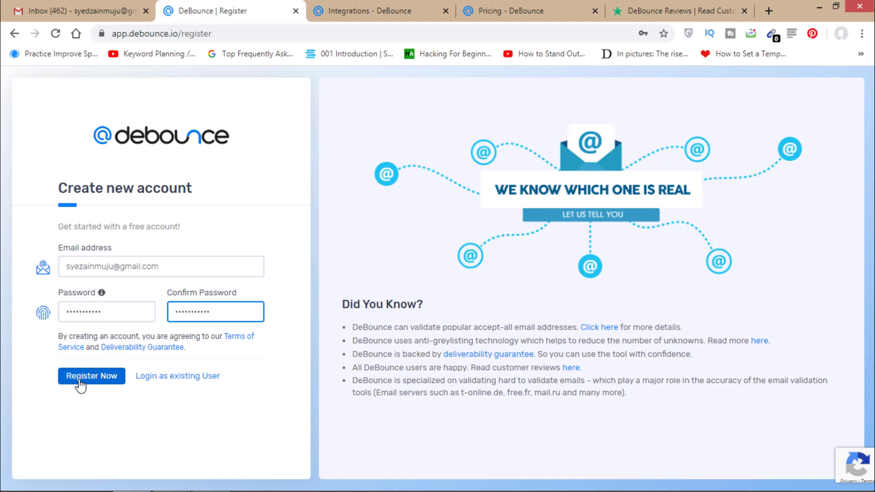
left_click(80, 386)
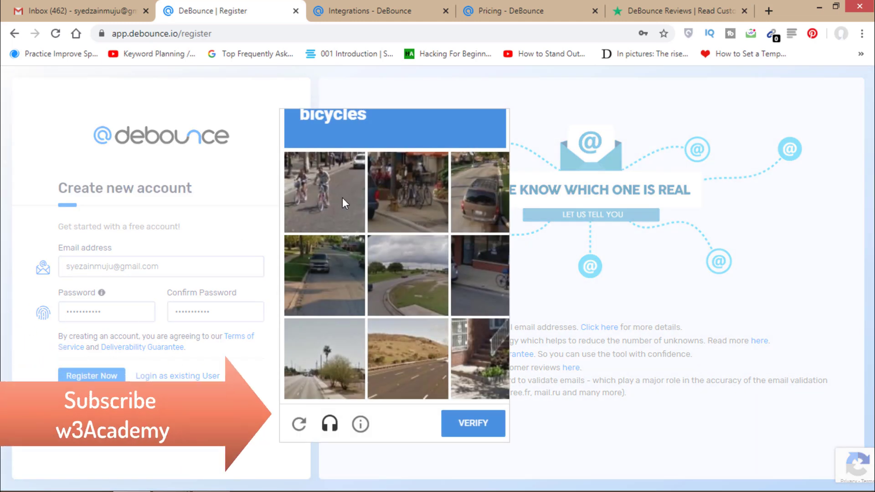
- Solve the bicycle reCAPTCHA and open the DeBounce welcome verification email in Gmail
left_click(332, 198)
left_click(390, 194)
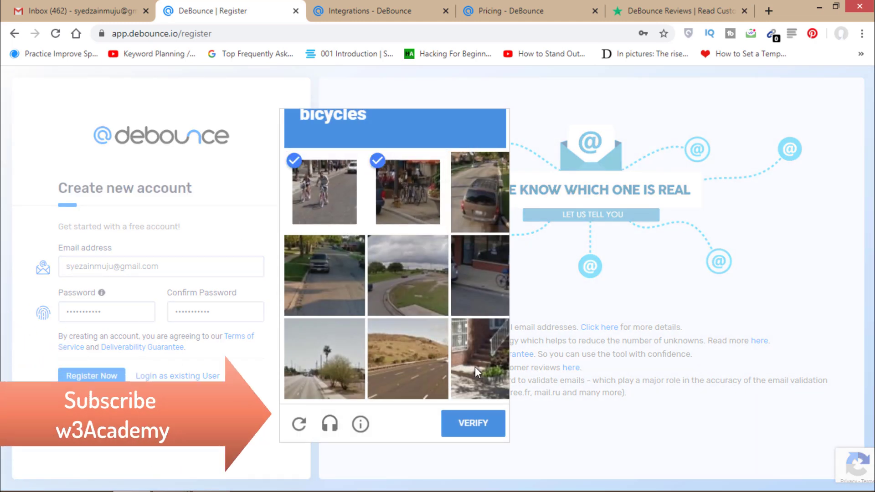
left_click(476, 290)
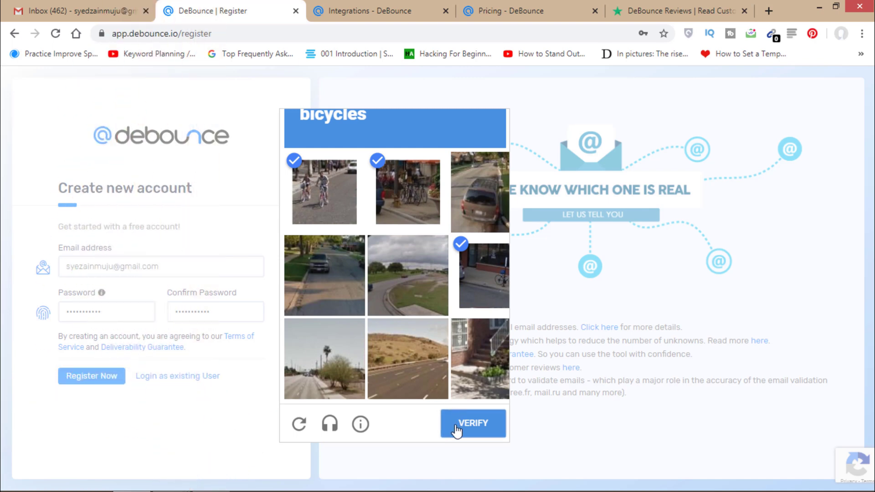
left_click(459, 426)
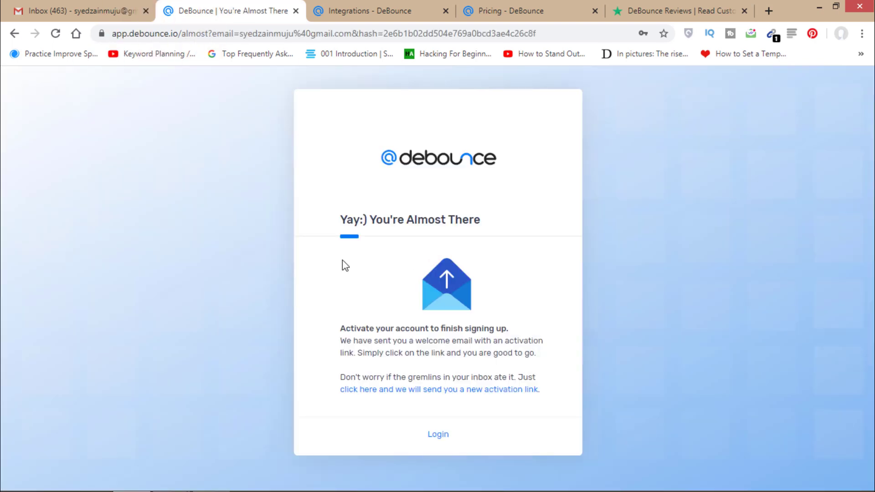
left_click(97, 5)
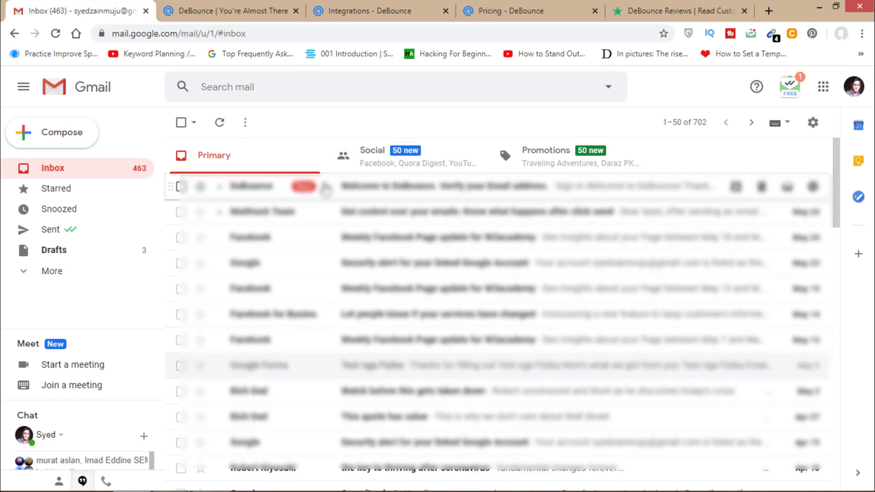
left_click(325, 189)
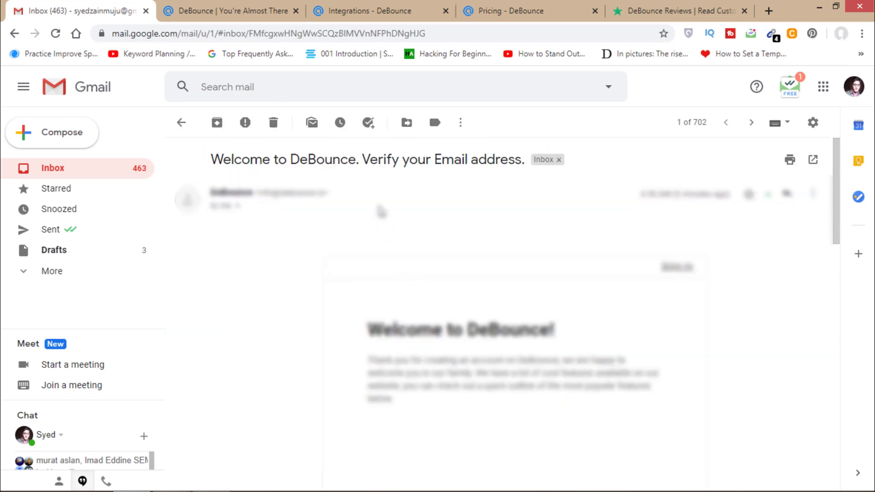
scroll(525, 273, "down", 6)
- Confirm the account's email address and sign in with the saved credentials
left_click(543, 257)
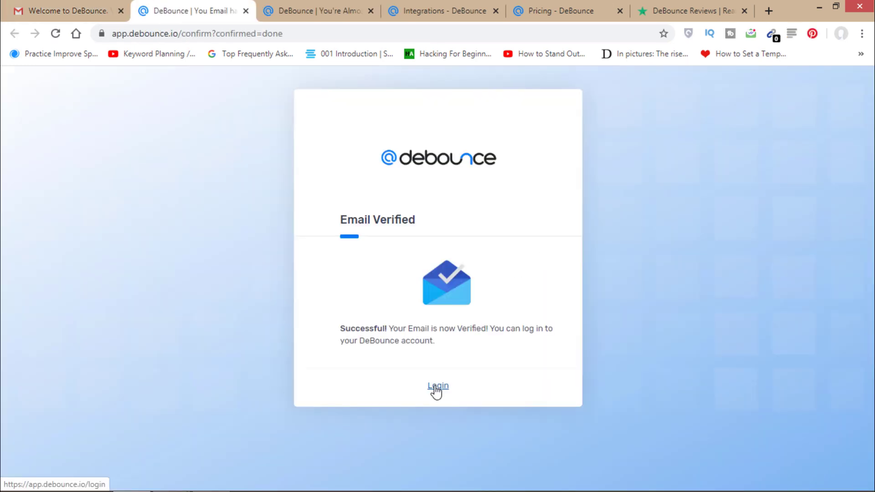
left_click(436, 390)
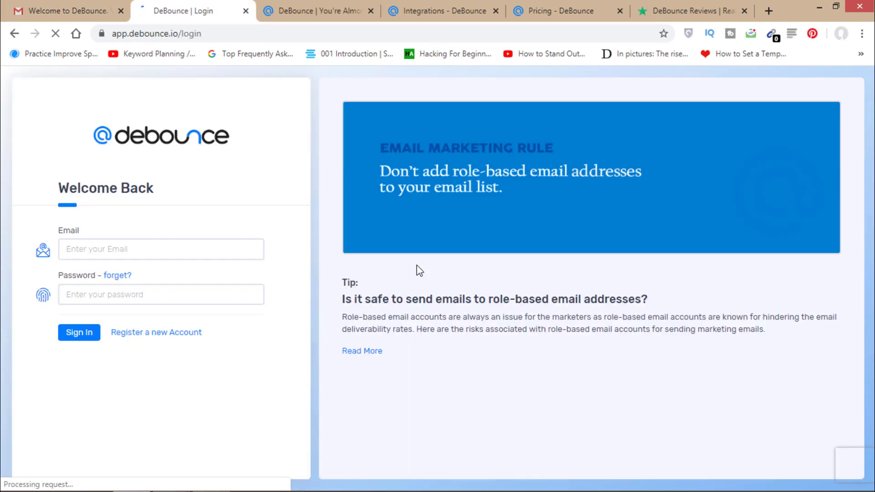
left_click(87, 295)
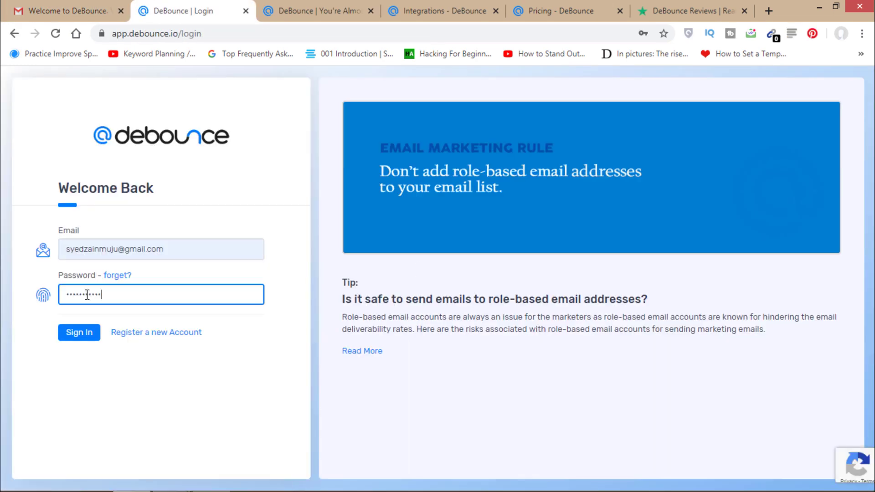
left_click(76, 338)
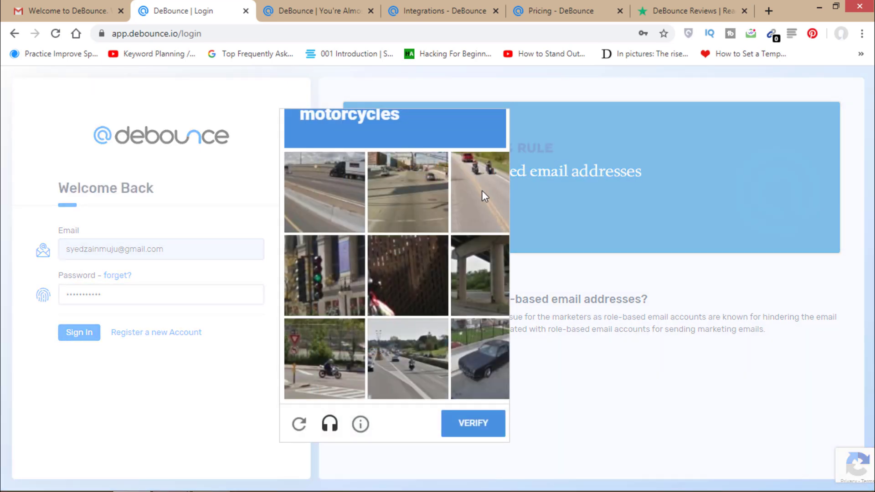
- Select the three motorcycle captcha tiles and verify to finish logging in
left_click(483, 190)
left_click(347, 371)
left_click(404, 360)
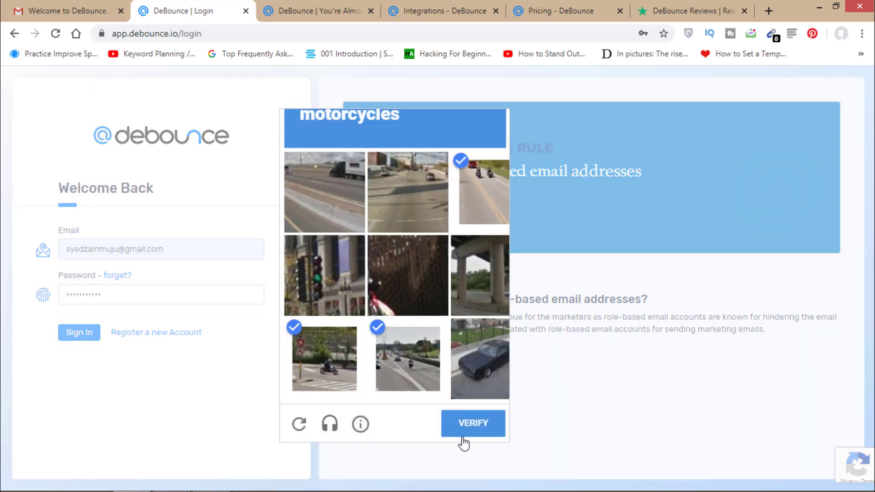
left_click(468, 435)
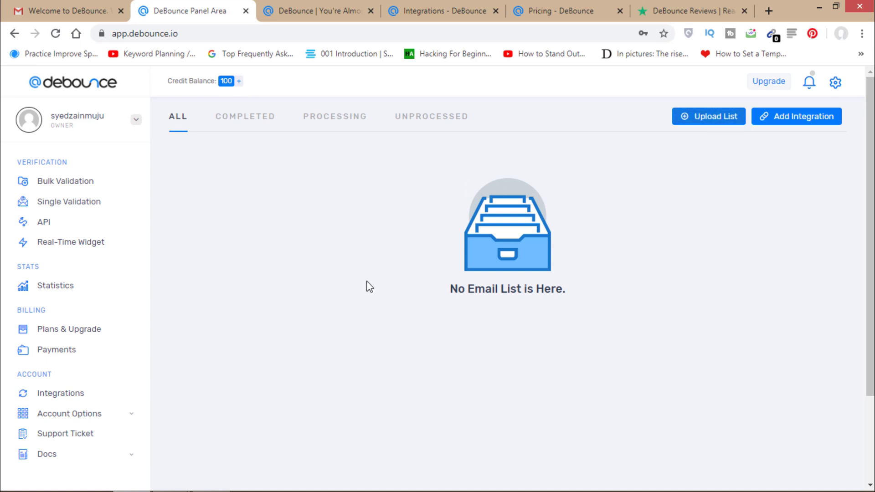
- Upload the email list file download (8).txt to DeBounce
left_click(699, 123)
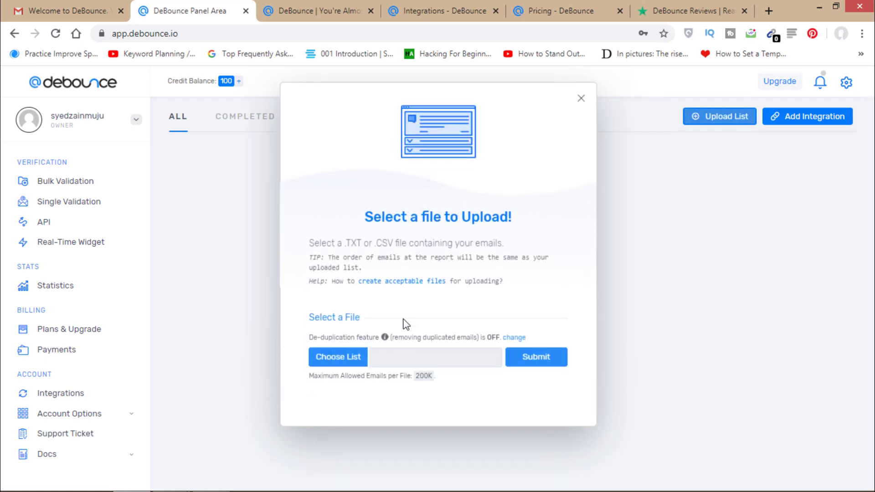
left_click(354, 353)
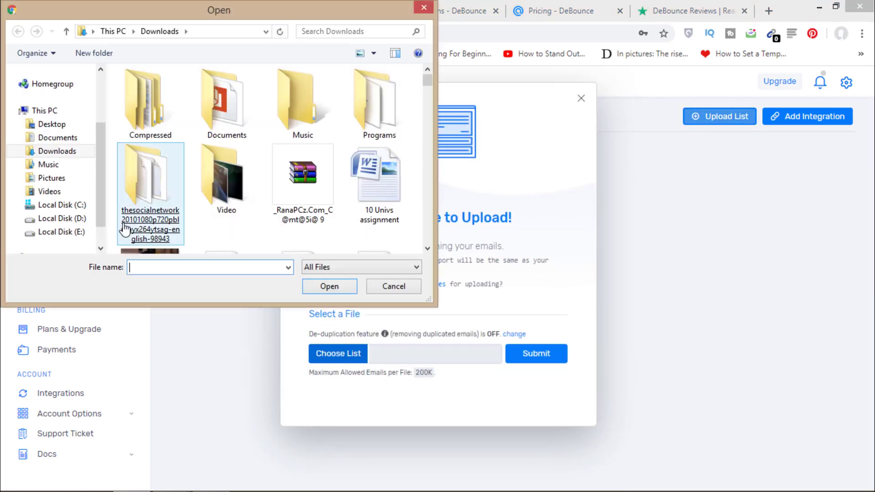
type("downlo")
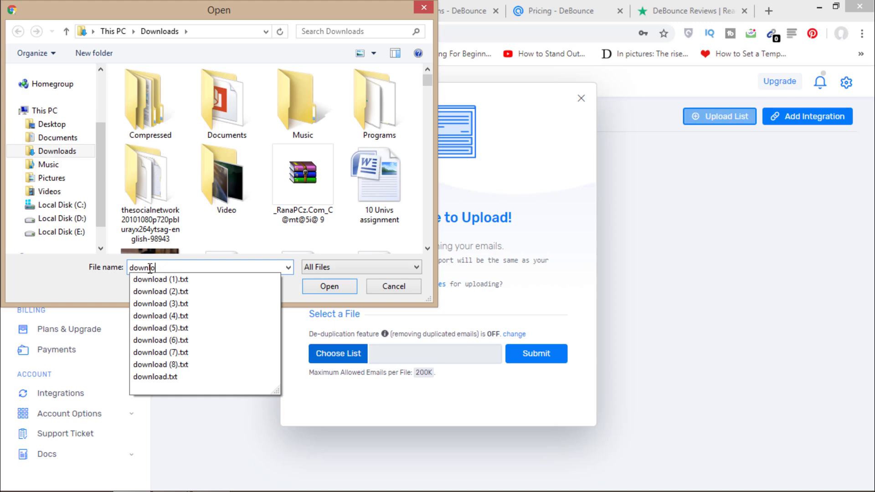
left_click(160, 365)
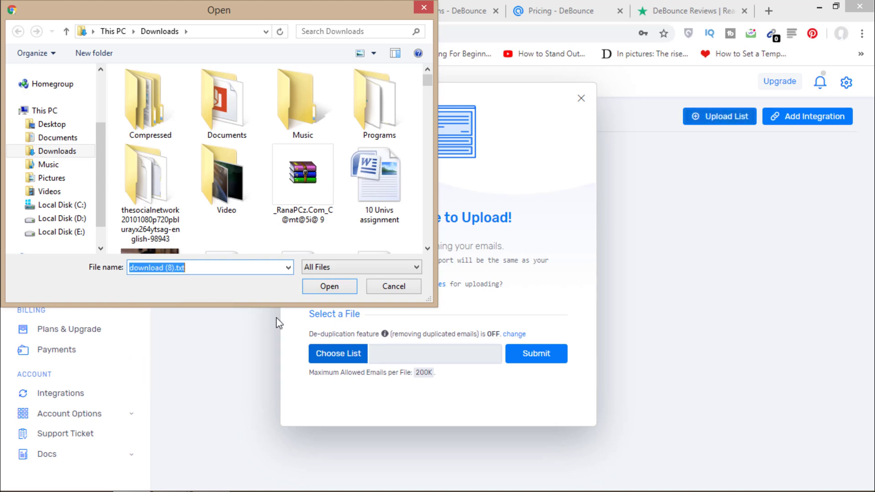
left_click(330, 287)
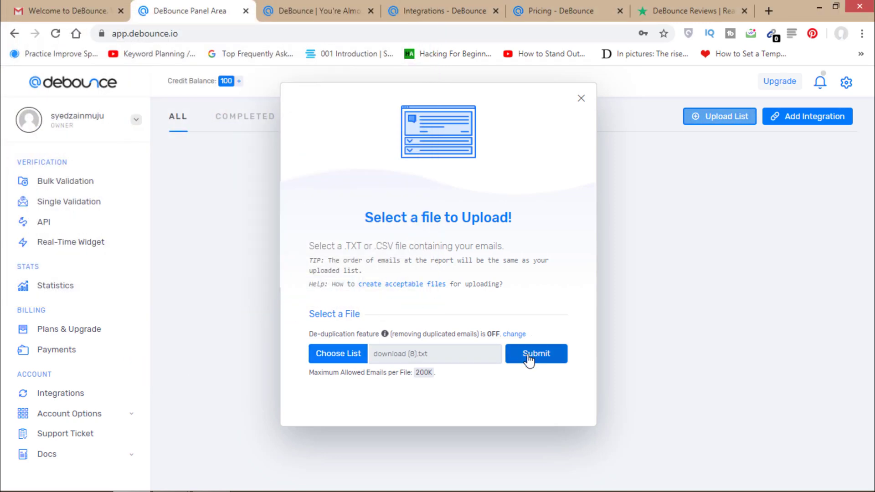
left_click(534, 355)
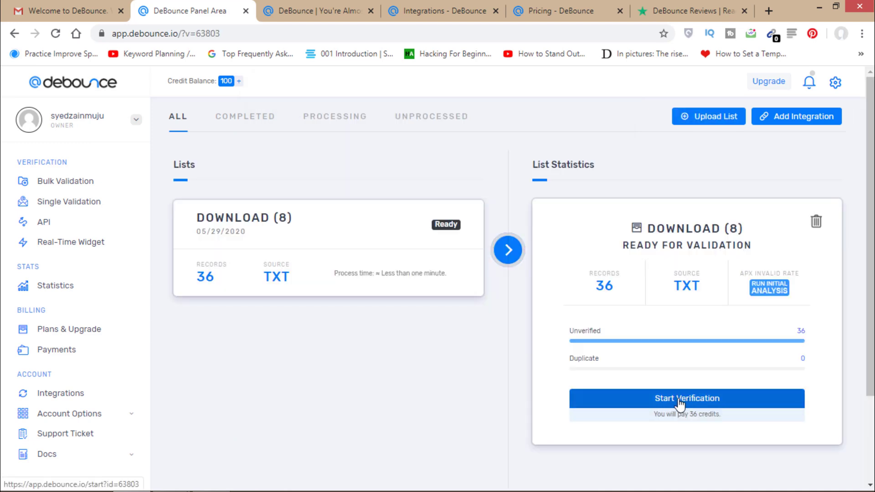
- Run verification on the 36-email list and review the deliverable, invalid and syntax-error results
left_click(683, 399)
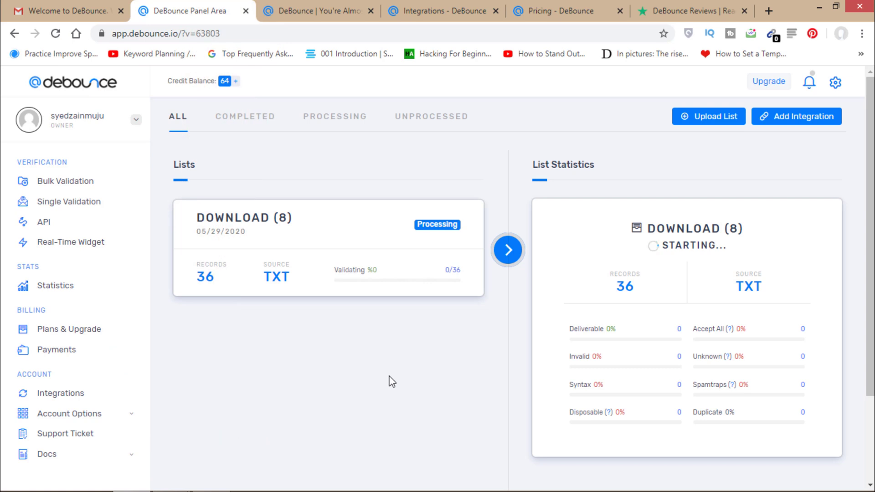
scroll(622, 203, "down", 2)
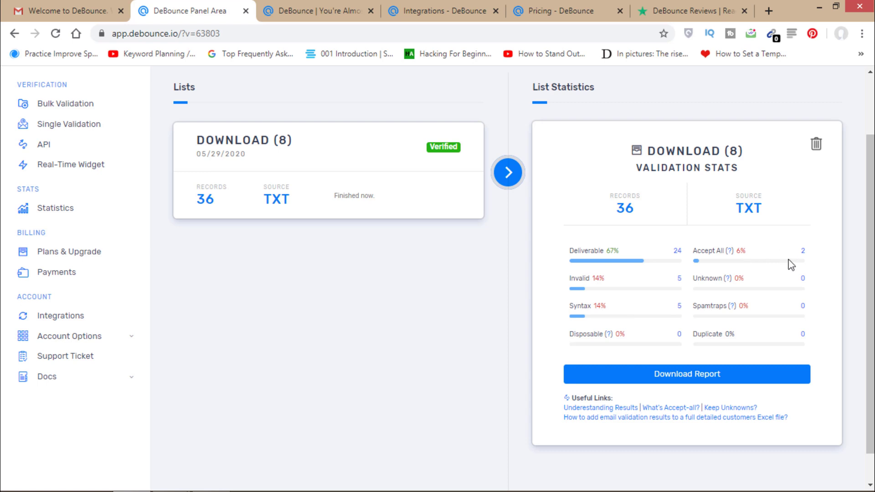
- Download the Deliverable Only verification report as a CSV
left_click_drag(870, 274, 870, 277)
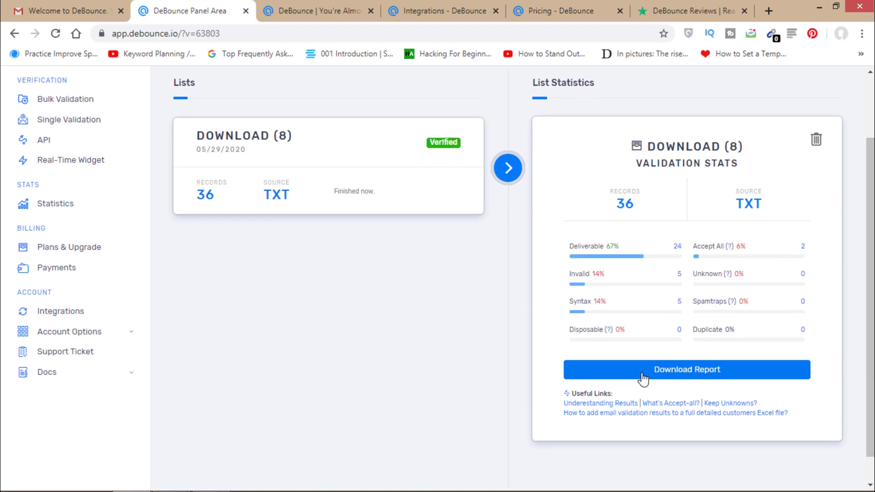
left_click(680, 373)
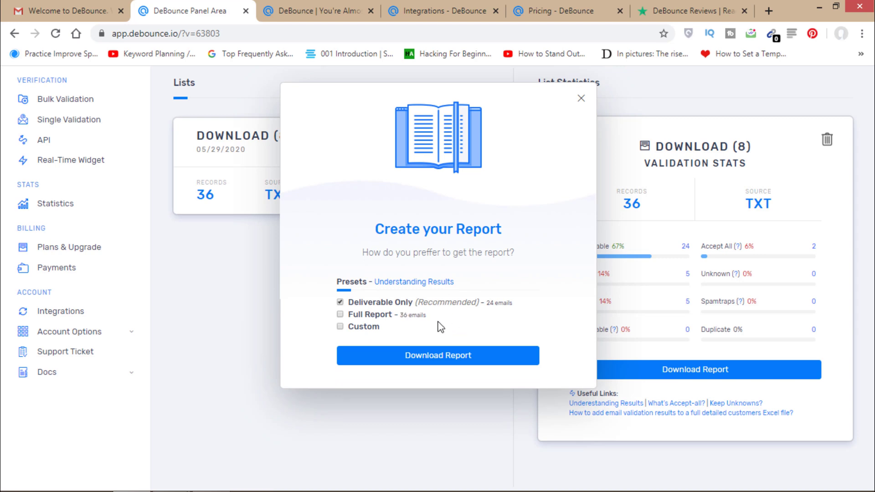
left_click(442, 362)
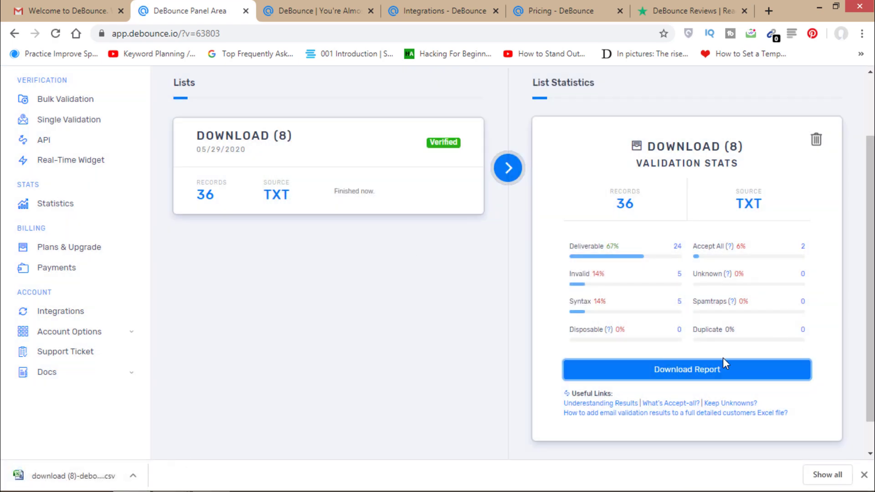
left_click_drag(873, 307, 872, 206)
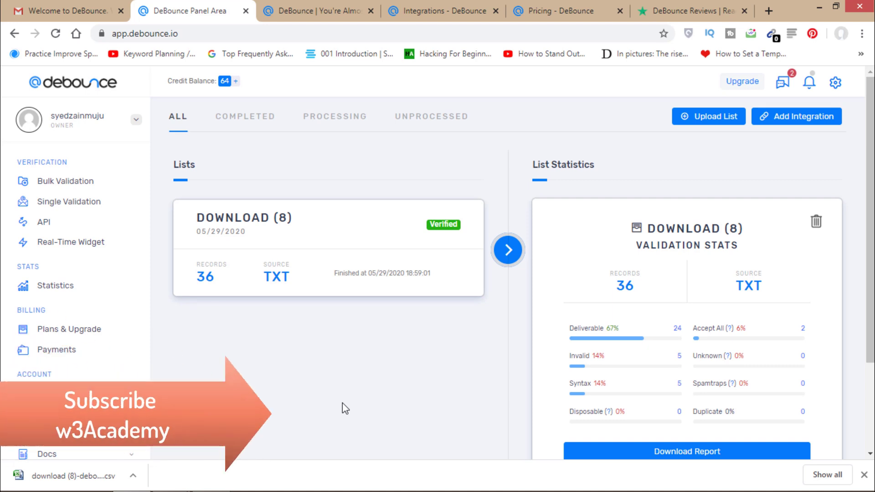
- Choose to buy the 50,000 verifications for $50 package from Plans & Upgrade
left_click(63, 330)
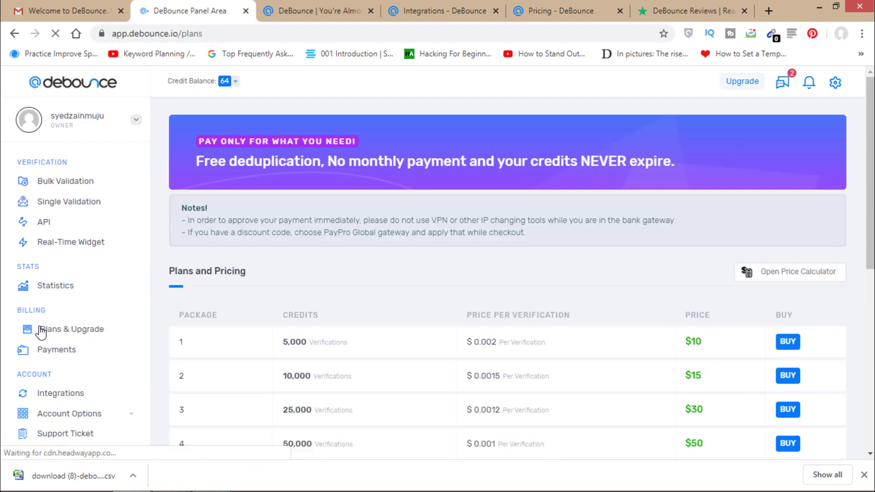
scroll(635, 267, "down", 1)
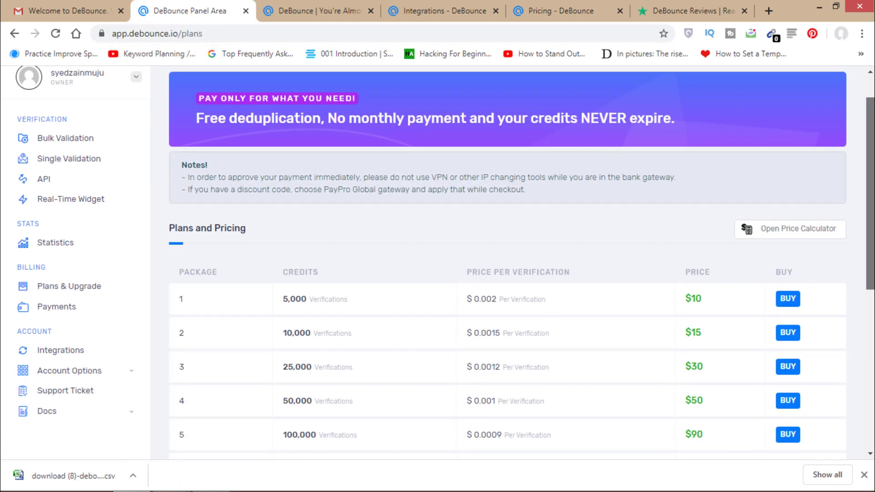
scroll(270, 268, "down", 3)
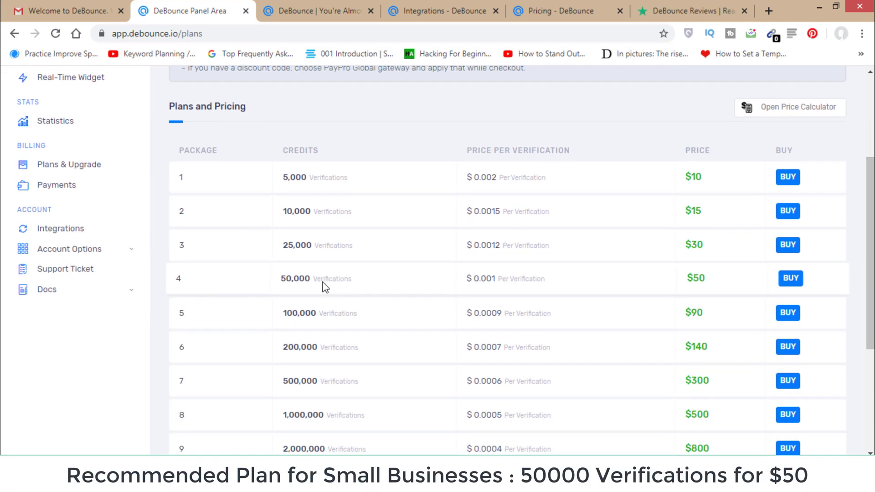
left_click(792, 285)
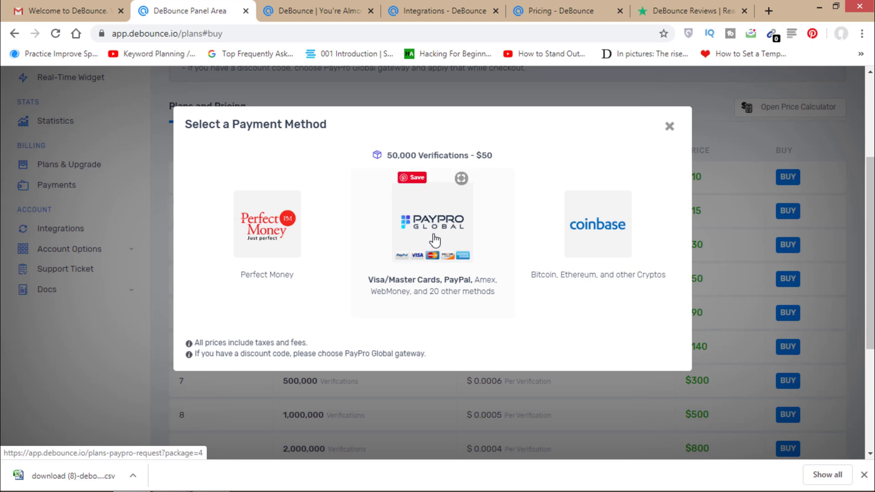
- Pick PayPro Global as the payment method to reach the 8,435.79 PKR checkout
left_click(434, 239)
scroll(201, 209, "up", 1)
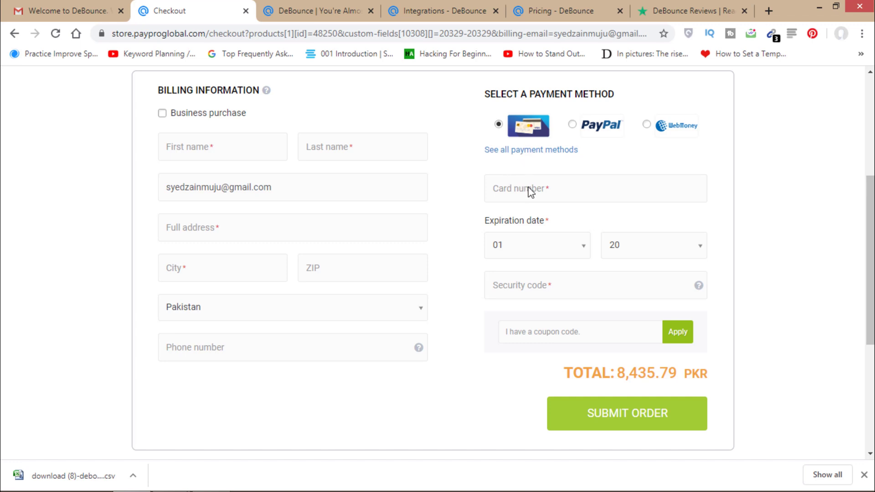
- Enter and apply the w3academy coupon code to the order
left_click(528, 333)
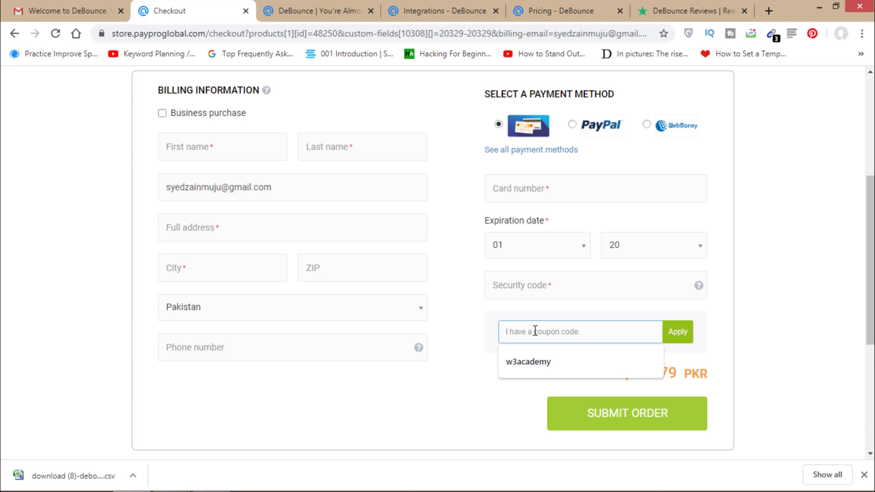
type("w3academy")
left_click(527, 361)
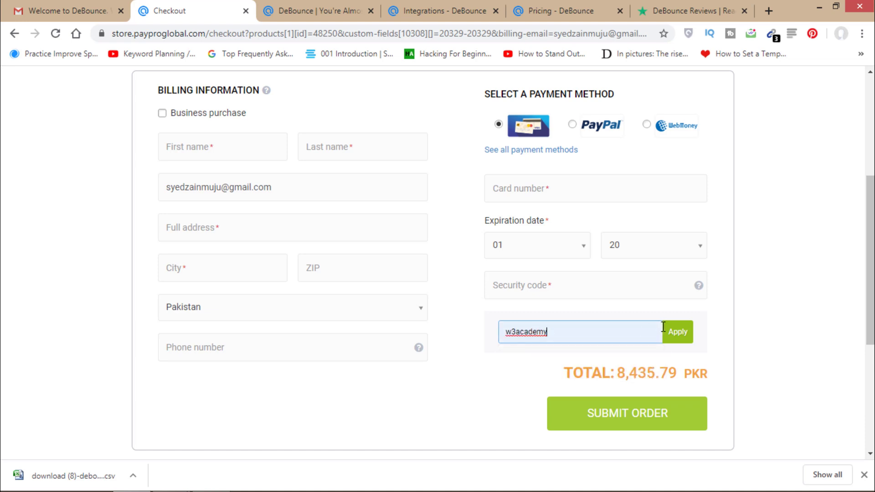
left_click(683, 336)
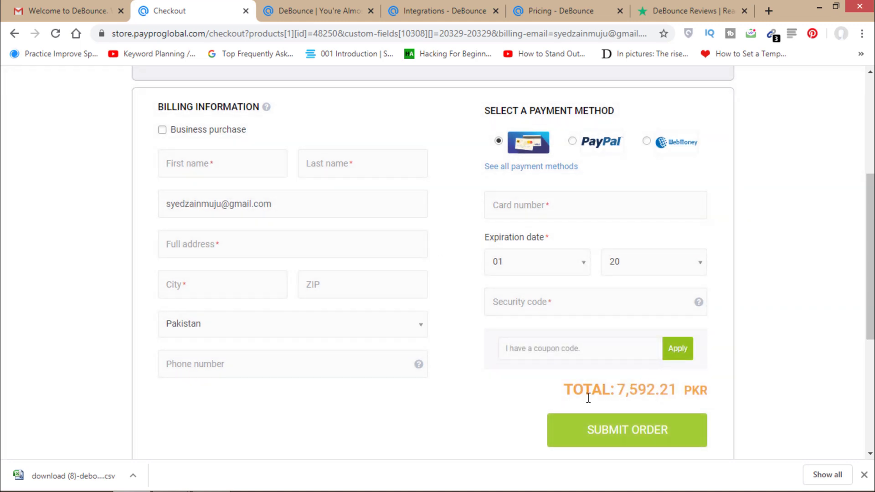
- Check the discounted total of 7,592.21 PKR, then scroll up to the product table
left_click_drag(621, 391, 718, 395)
left_click(718, 396)
left_click_drag(871, 290, 870, 283)
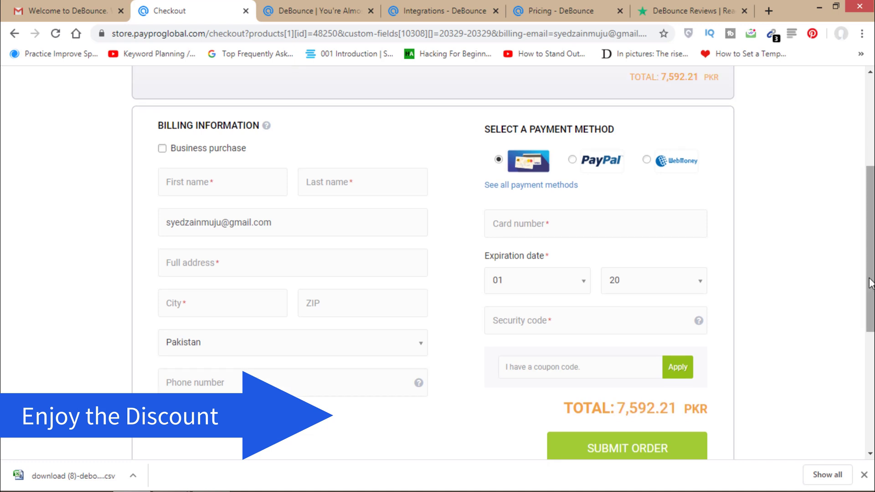
left_click_drag(870, 284, 871, 195)
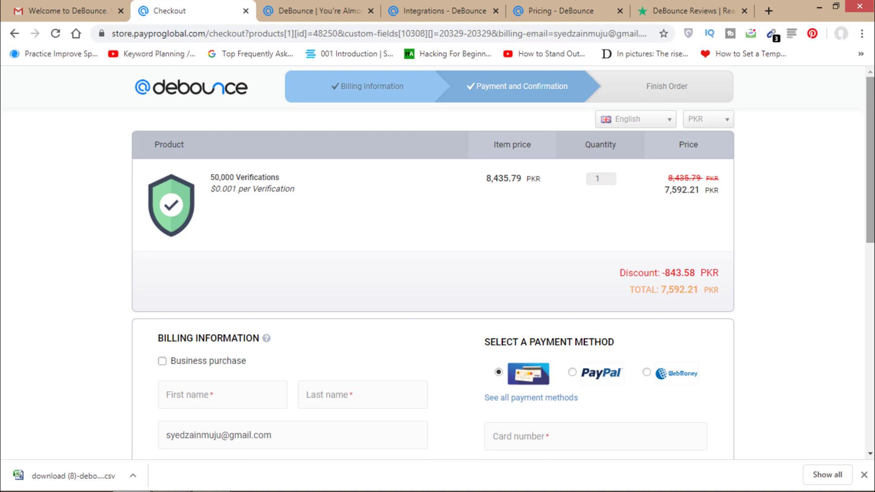